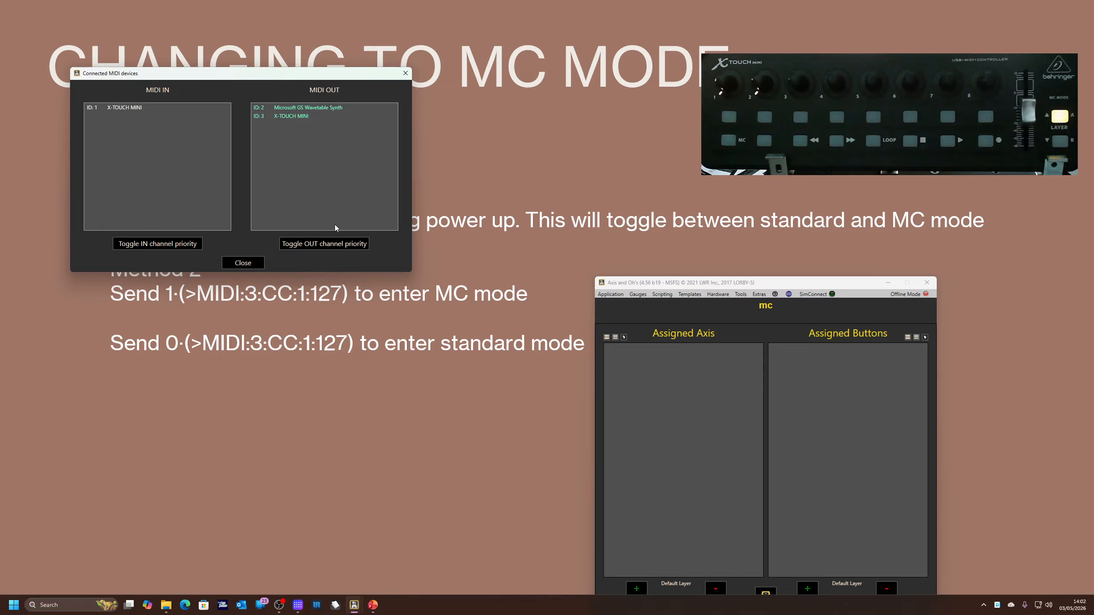
# Close the connected MIDI devices list and test the "mc mode on" script containing 1·(>MIDI:3:CC:1:127)
pyautogui.click(406, 76)
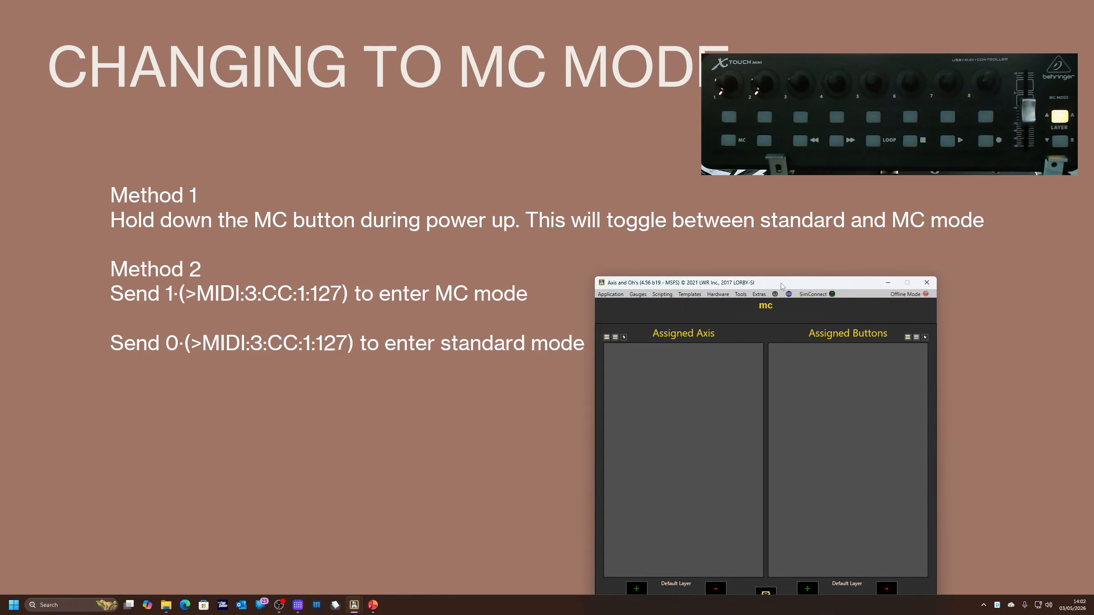
pyautogui.moveTo(781, 283); pyautogui.dragTo(373, 389)
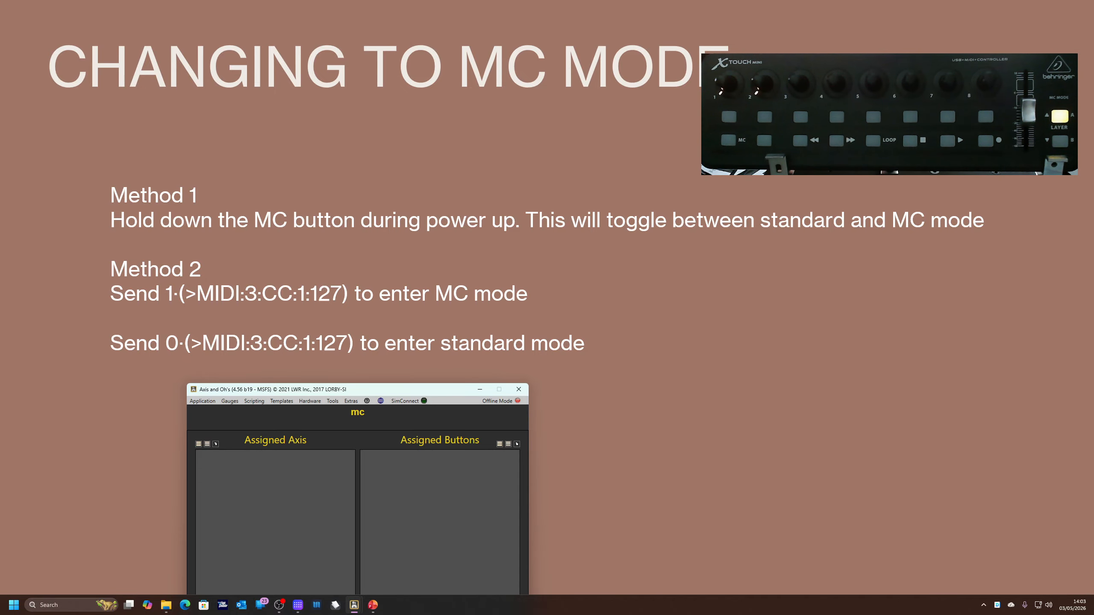
pyautogui.moveTo(0, 342); pyautogui.dragTo(750, 244)
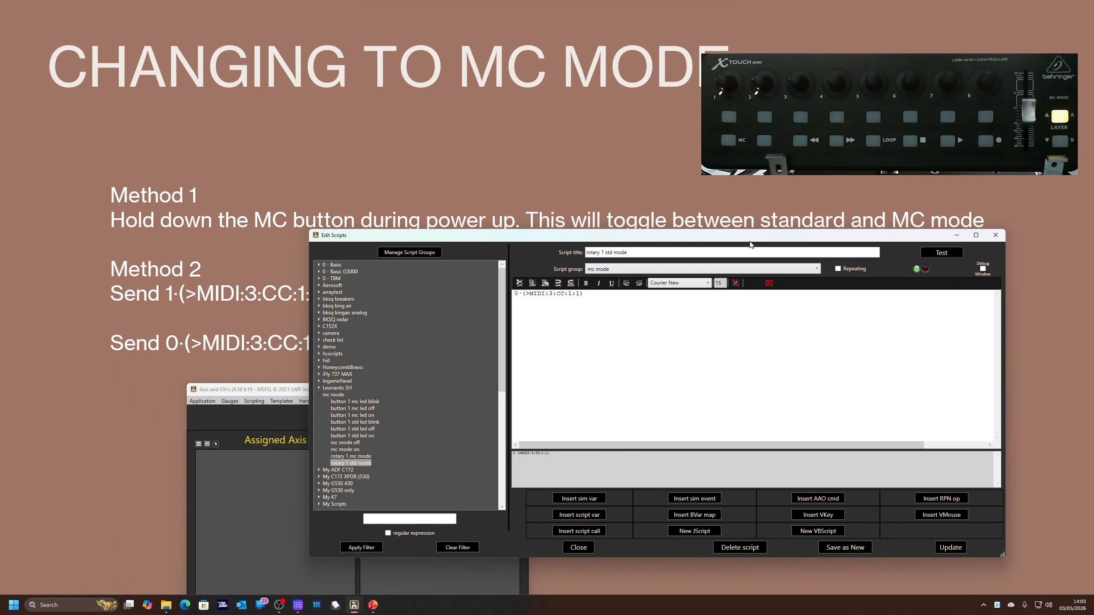
pyautogui.click(349, 450)
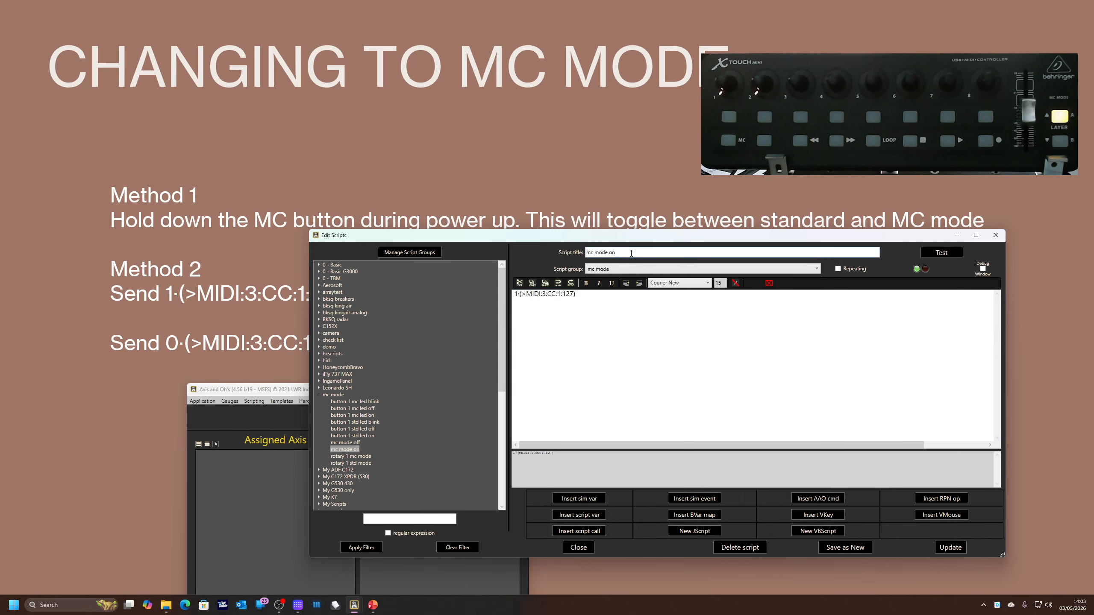
pyautogui.click(942, 253)
pyautogui.moveTo(545, 238); pyautogui.dragTo(0, 242)
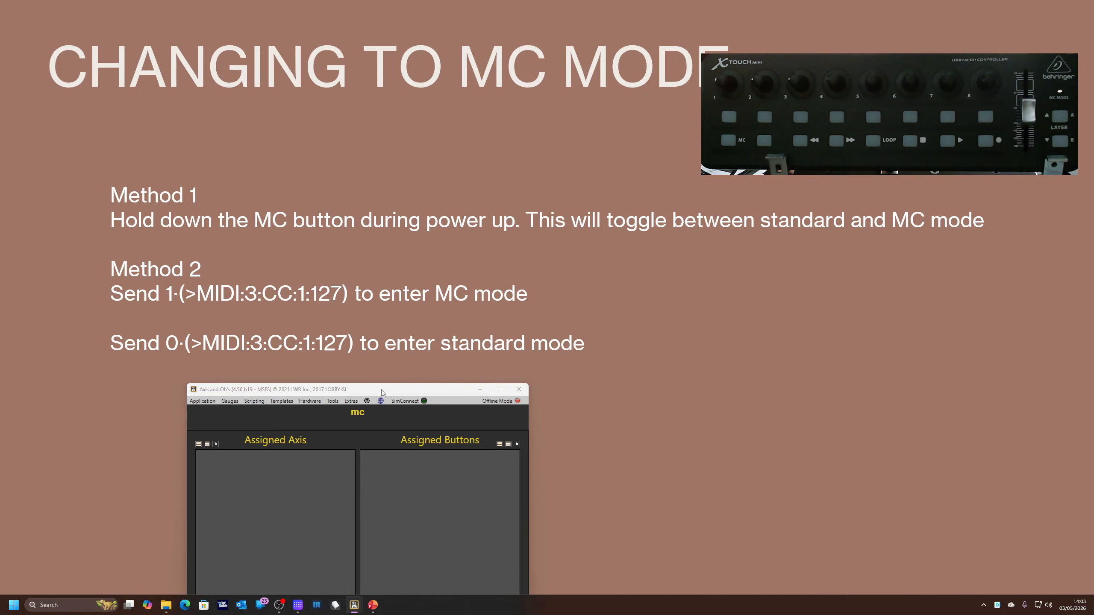
# Open a new button assignment to examine the X-TOUCH MINI's input events, and close it without adding anything
pyautogui.moveTo(385, 399); pyautogui.dragTo(408, 178)
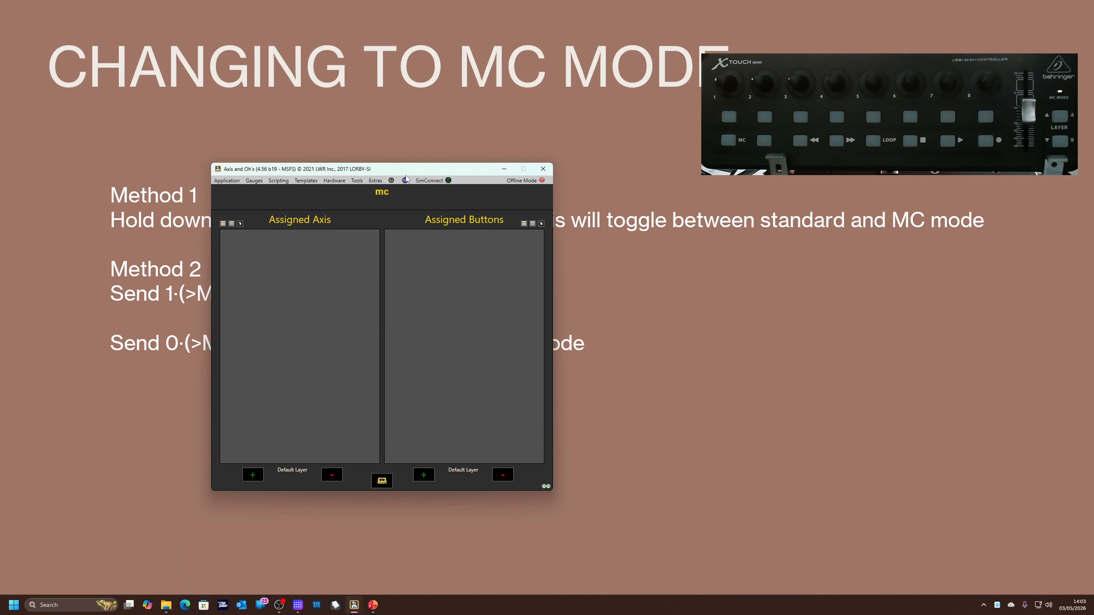
pyautogui.click(423, 475)
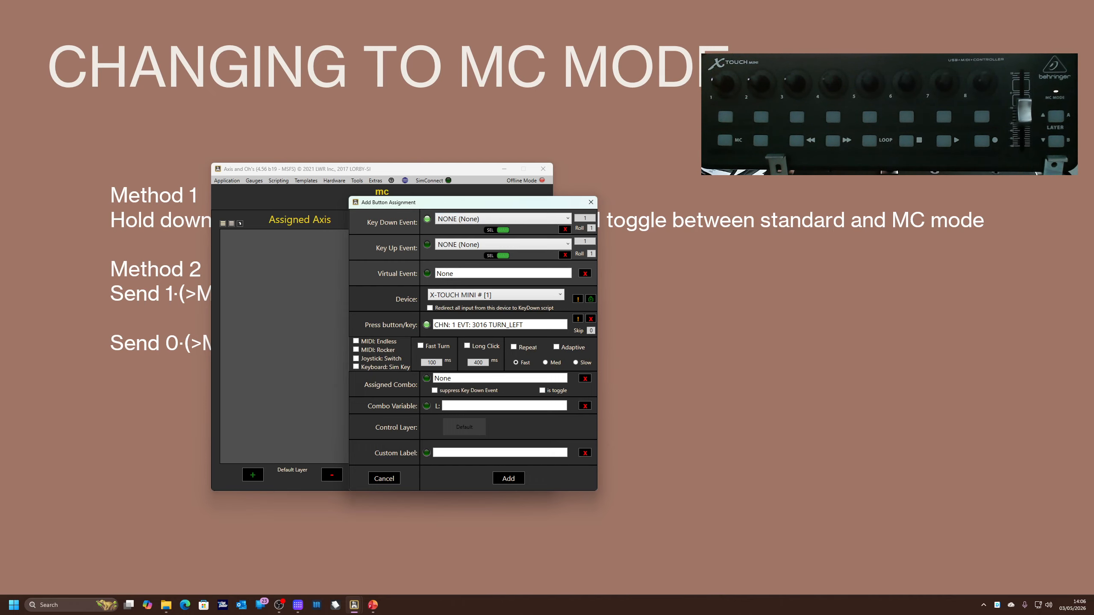
pyautogui.click(591, 203)
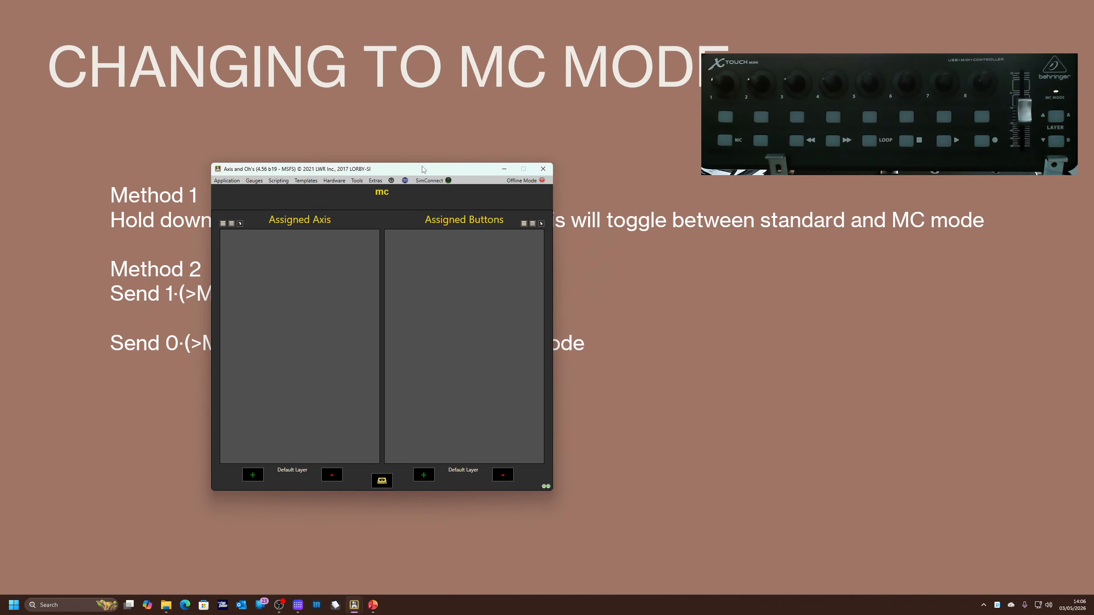
pyautogui.moveTo(423, 169); pyautogui.dragTo(457, 398)
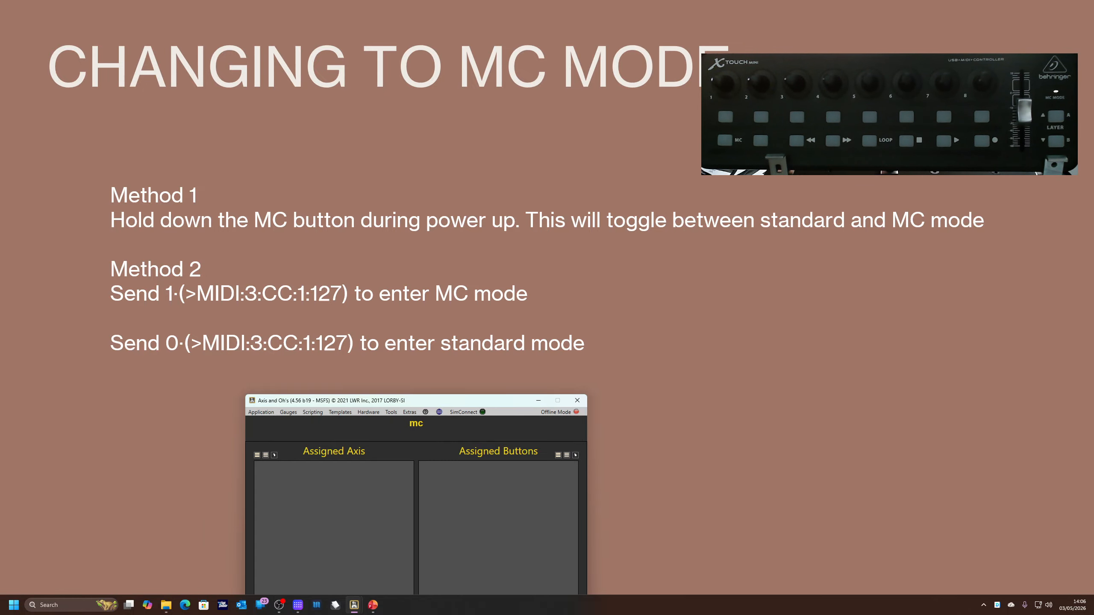
# Change the "mc mode on" script to 0·(>MIDI:3:CC:1:127) and test it to switch the controller to standard mode
pyautogui.moveTo(182, 206); pyautogui.dragTo(310, 191)
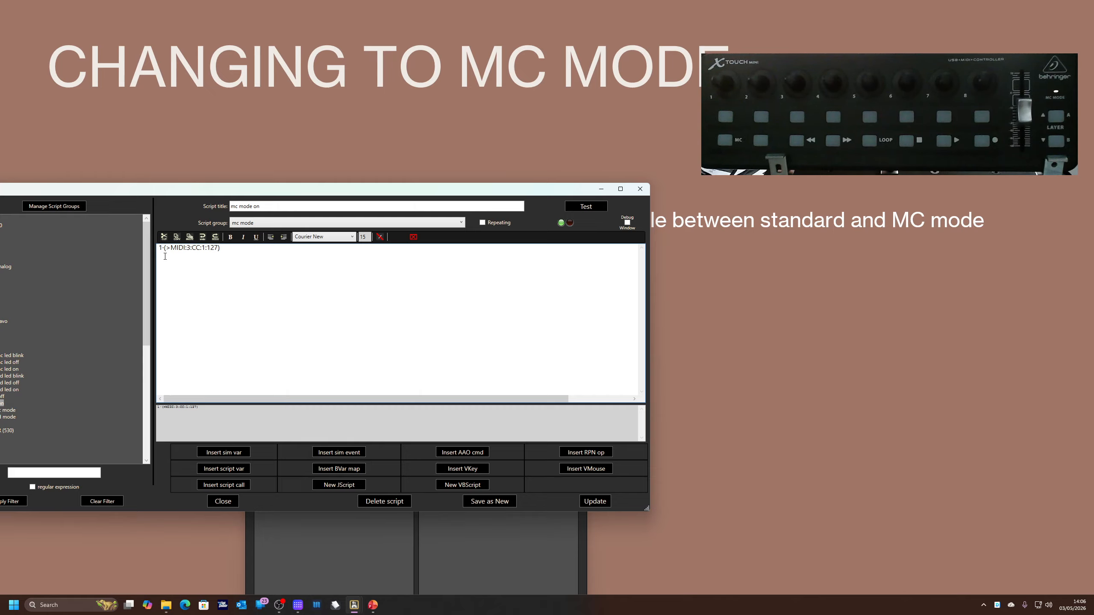
pyautogui.press('Delete')
pyautogui.press('Delete')
pyautogui.write('0')
pyautogui.click(580, 208)
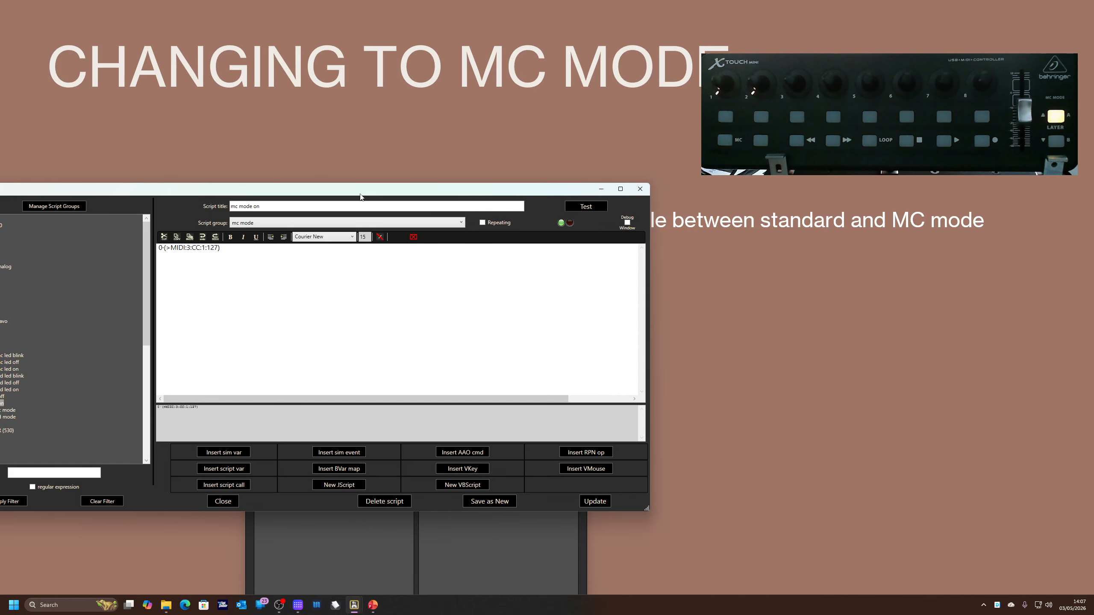
pyautogui.moveTo(386, 191); pyautogui.dragTo(0, 211)
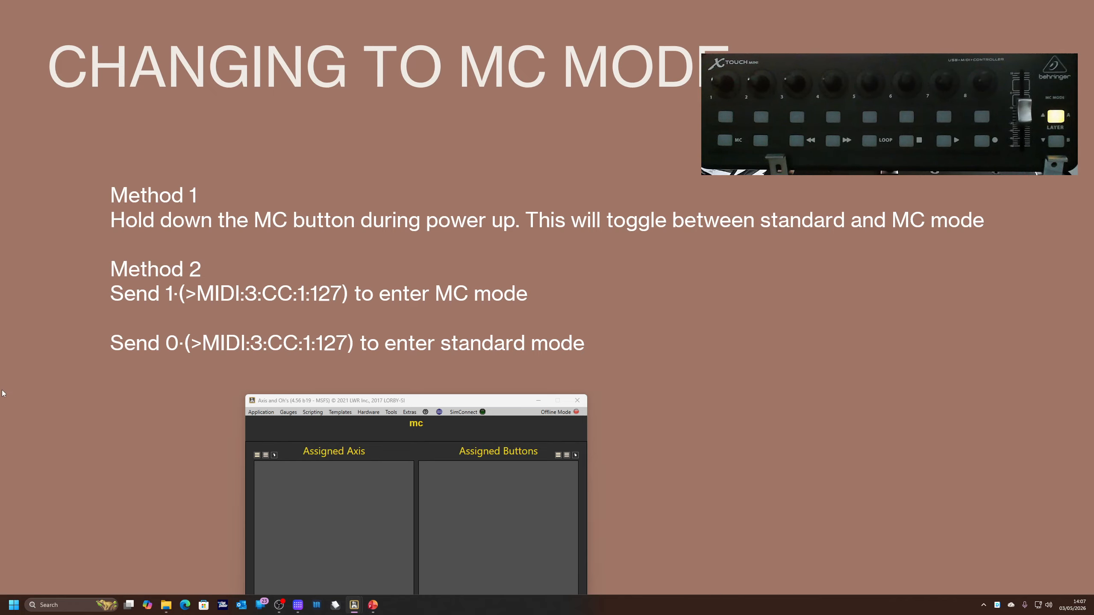
# Disable MIDI devices in the hardware options and enable them again
pyautogui.moveTo(434, 403); pyautogui.dragTo(456, 306)
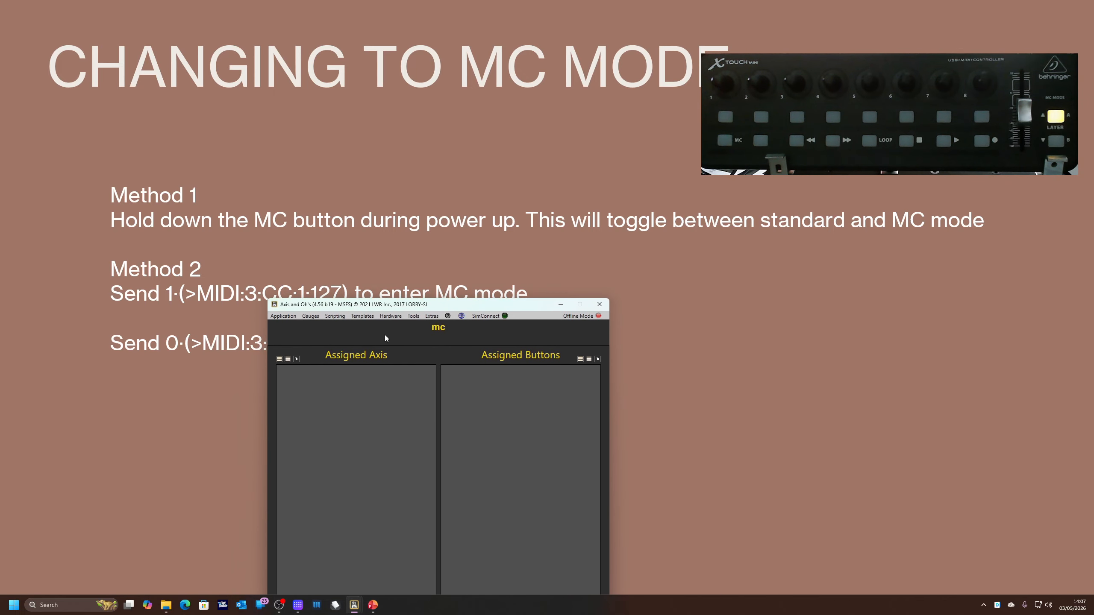
pyautogui.click(400, 318)
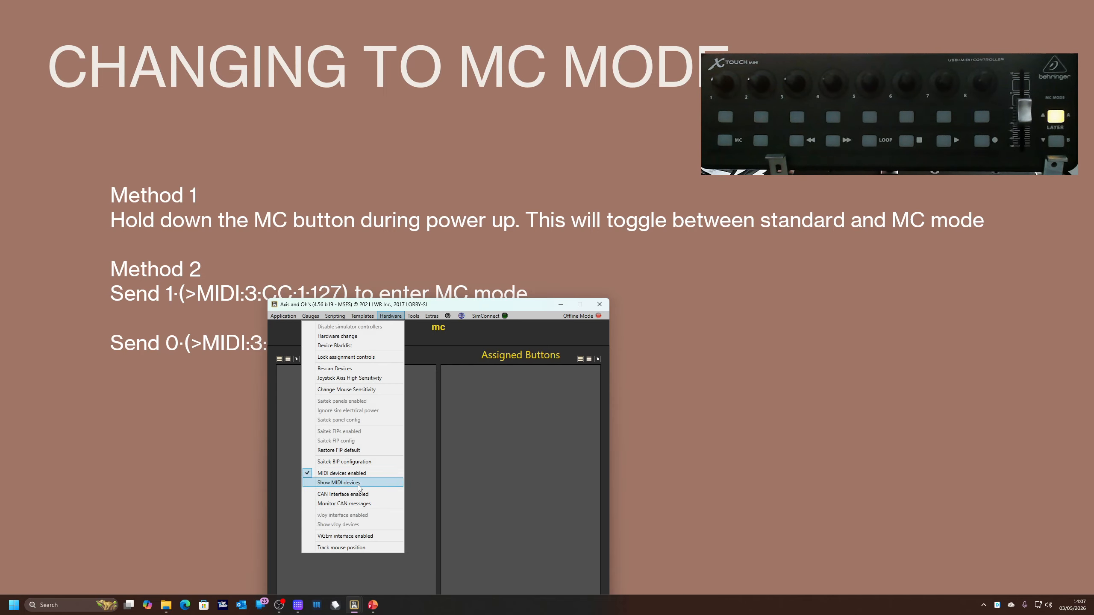
pyautogui.click(339, 473)
pyautogui.click(392, 316)
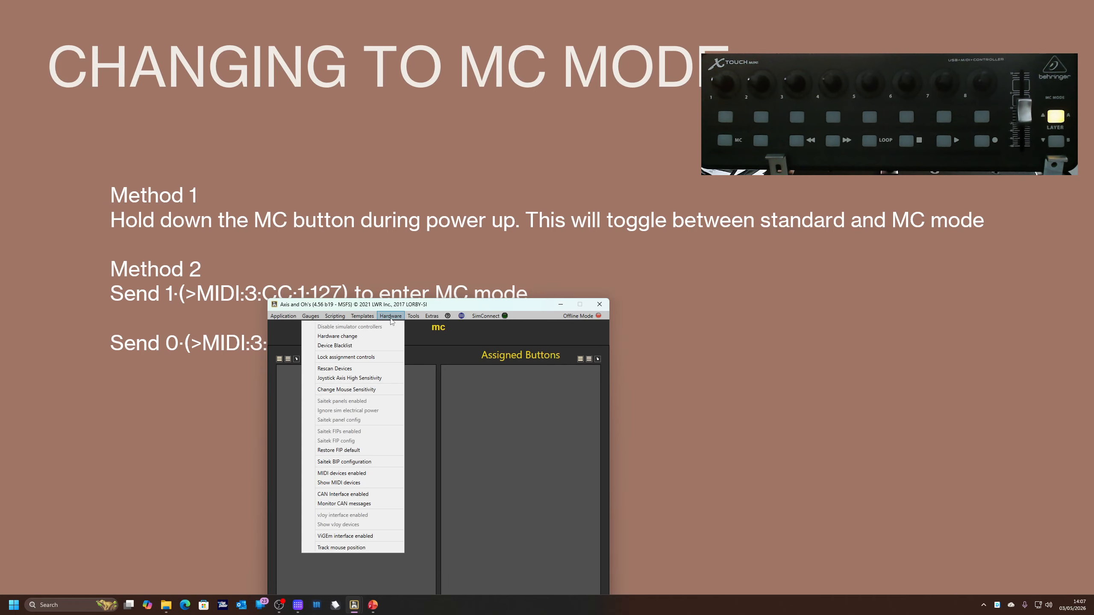
pyautogui.click(347, 473)
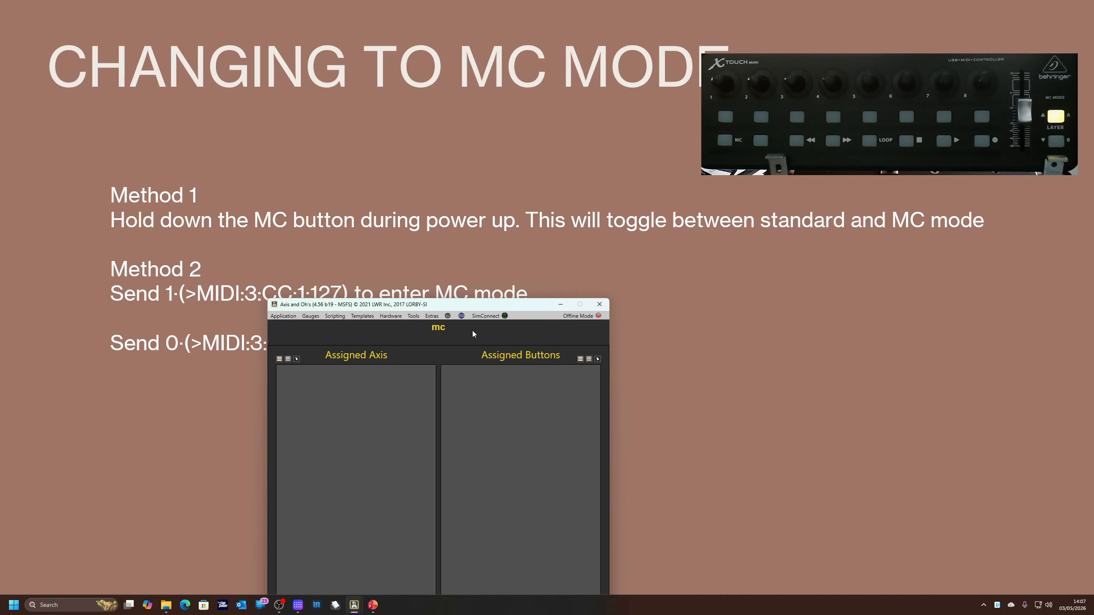
# Move the main window aside and advance the presentation to the standard mode slide on rotary LED rings
pyautogui.moveTo(467, 305); pyautogui.dragTo(42, 346)
pyautogui.click(446, 397)
pyautogui.click(445, 397)
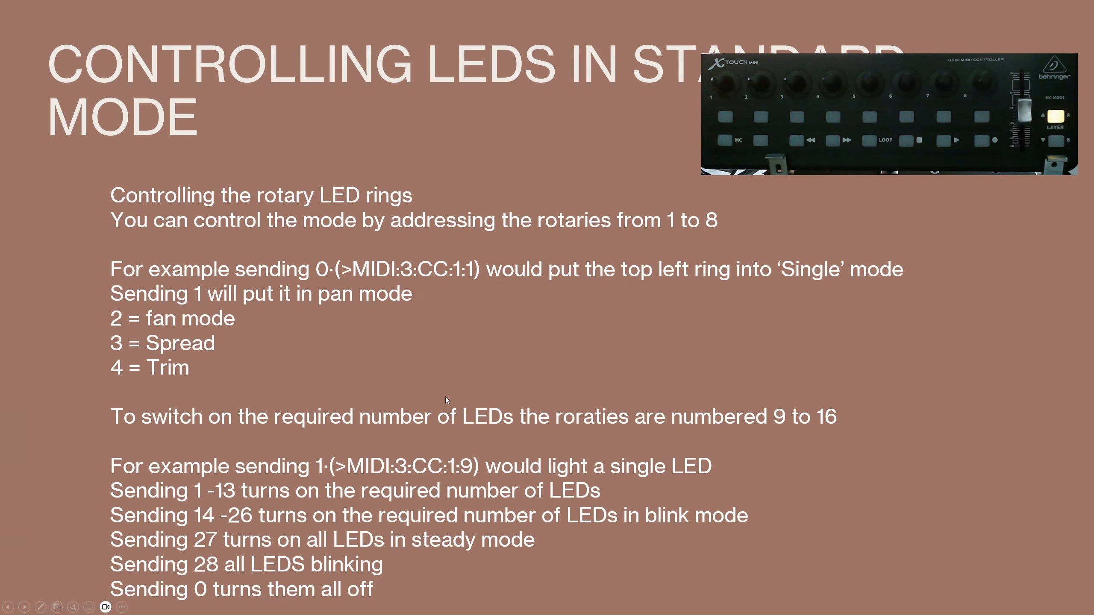
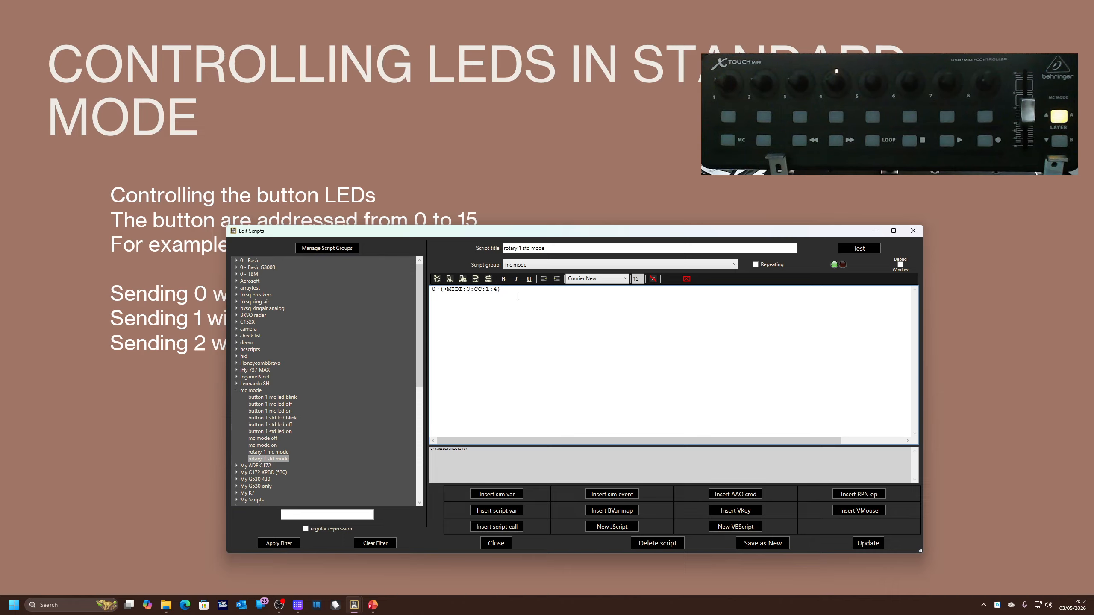
# Change the "rotary 1 std mode" script to 3·(>MIDI:3:CC:1:12) and test it
pyautogui.press('BackSpace')
pyautogui.write('12')
pyautogui.click(438, 291)
pyautogui.press('BackSpace')
pyautogui.write('3')
pyautogui.click(866, 252)
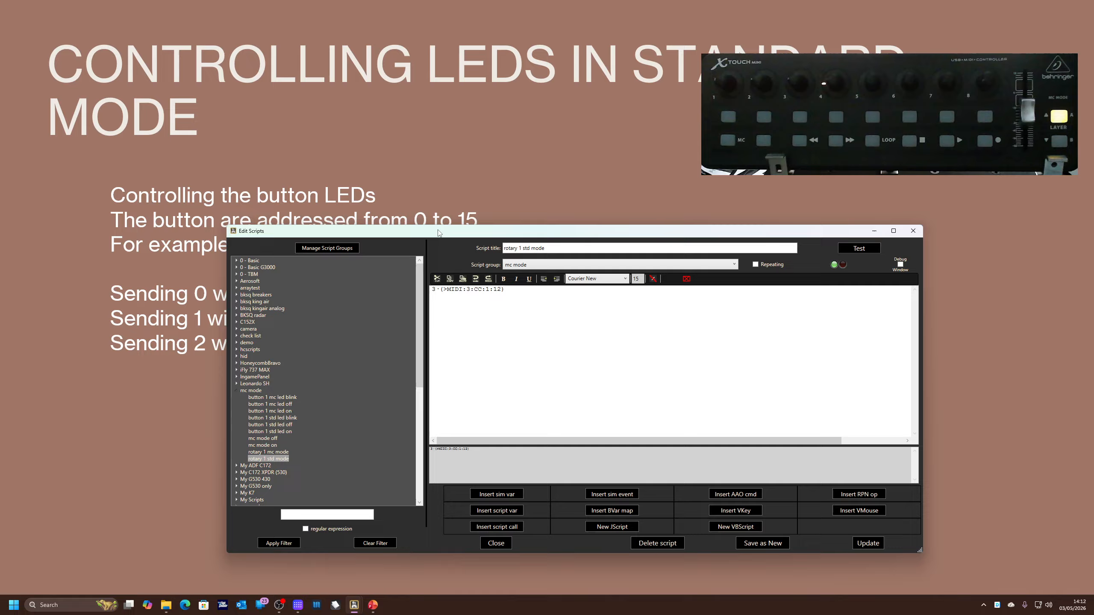
# Go back to the presentation slide on the rotary LED rings and bring the script editor in front of it
pyautogui.moveTo(437, 233); pyautogui.dragTo(545, 237)
pyautogui.click(175, 211)
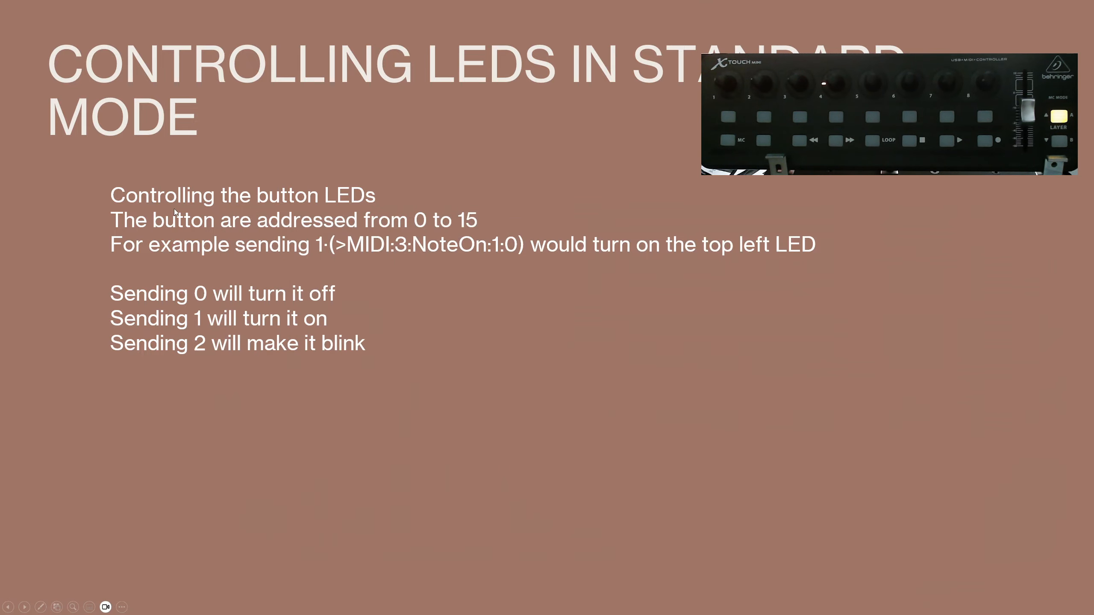
pyautogui.click(175, 211)
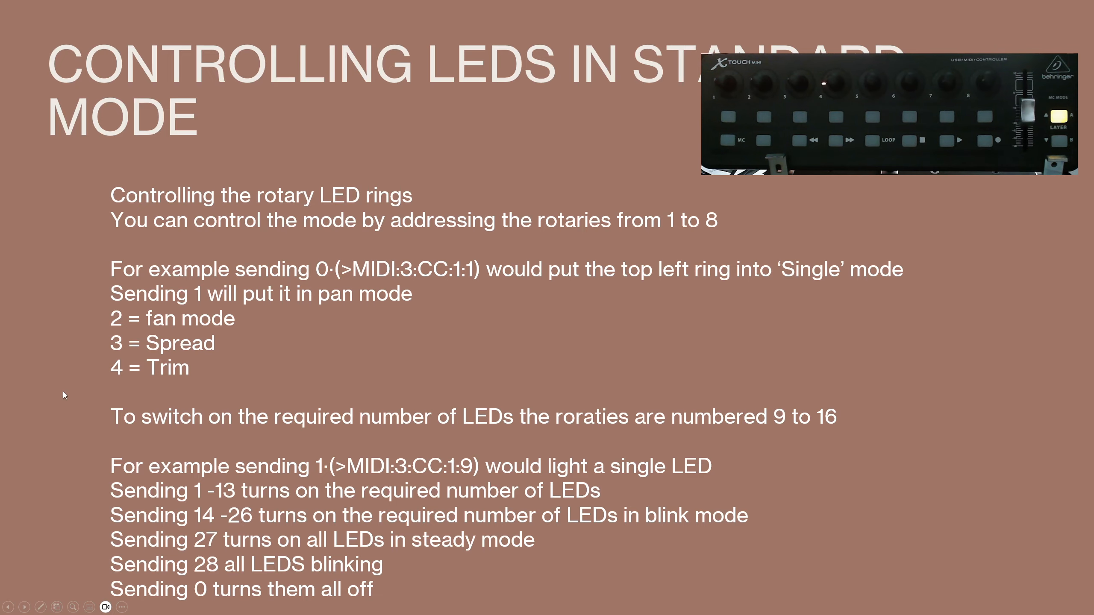
pyautogui.hotkey('alt', 'Tab')
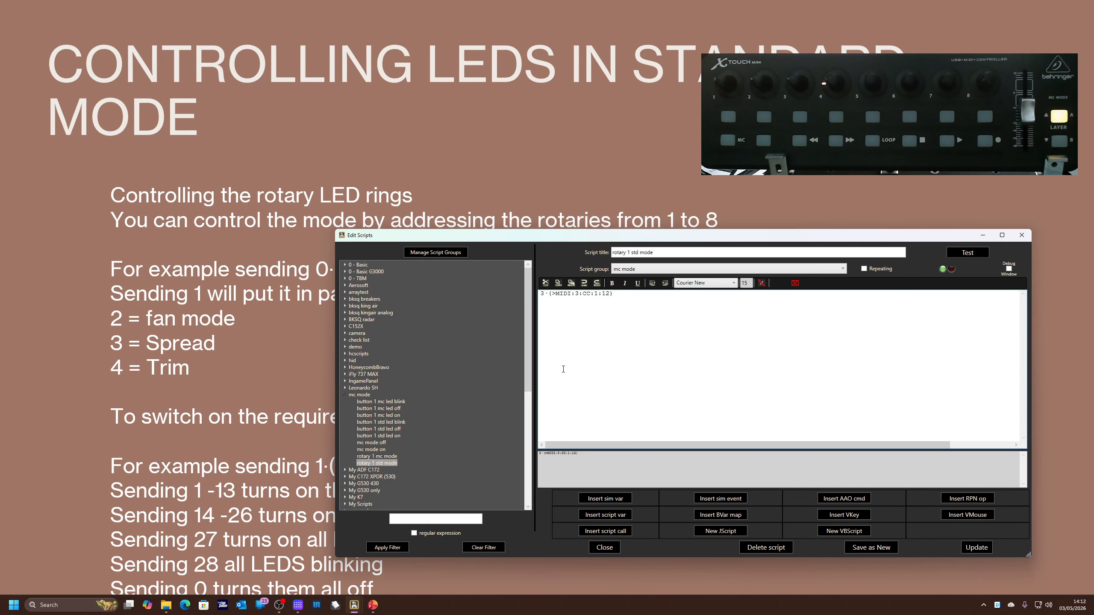
# Test the rotary script for (>MIDI:3:CC:1:12) with the value 17, and again with the value 27
pyautogui.press('BackSpace')
pyautogui.write('17')
pyautogui.click(971, 258)
pyautogui.doubleClick(545, 293)
pyautogui.write('27')
pyautogui.click(979, 255)
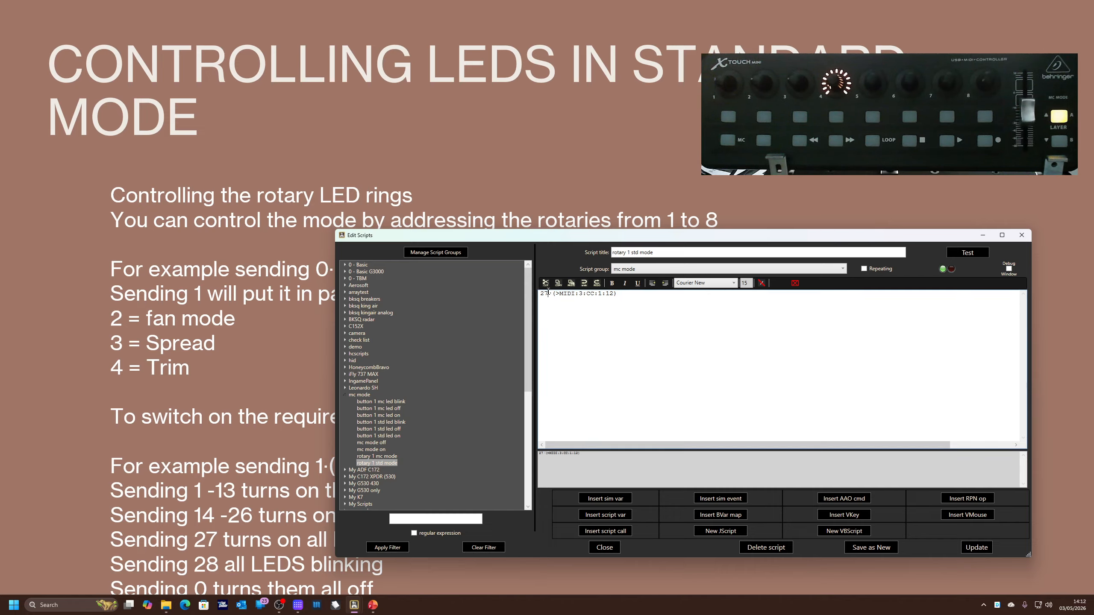
# Change the rotary script's value to 28 and after that to 0, testing it to turn the LED ring off
pyautogui.press('BackSpace')
pyautogui.write('8')
pyautogui.press('BackSpace')
pyautogui.press('BackSpace')
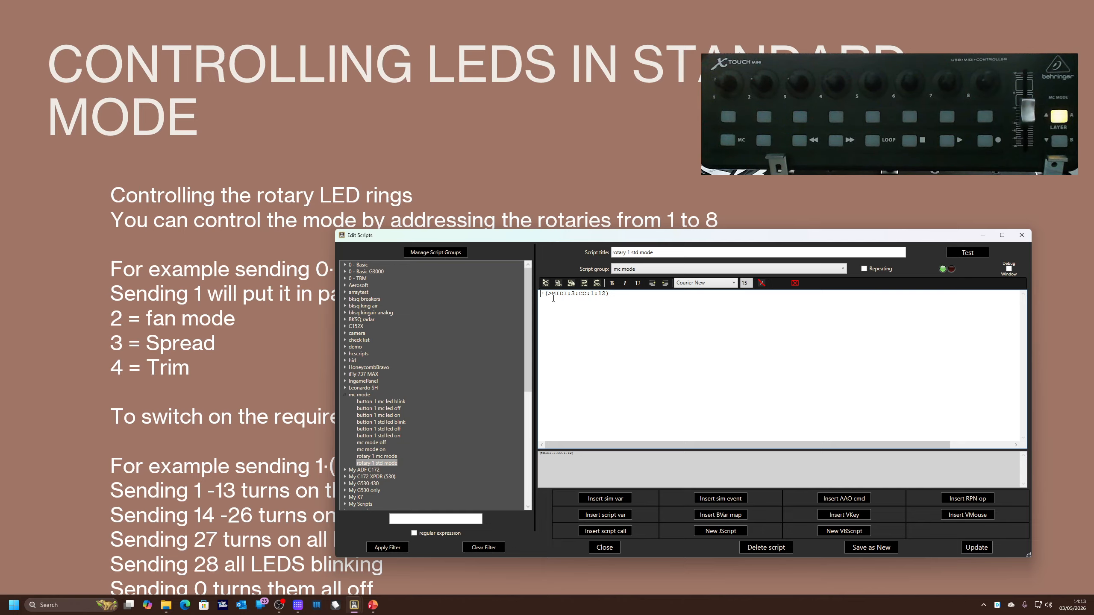
pyautogui.write('0')
pyautogui.click(970, 258)
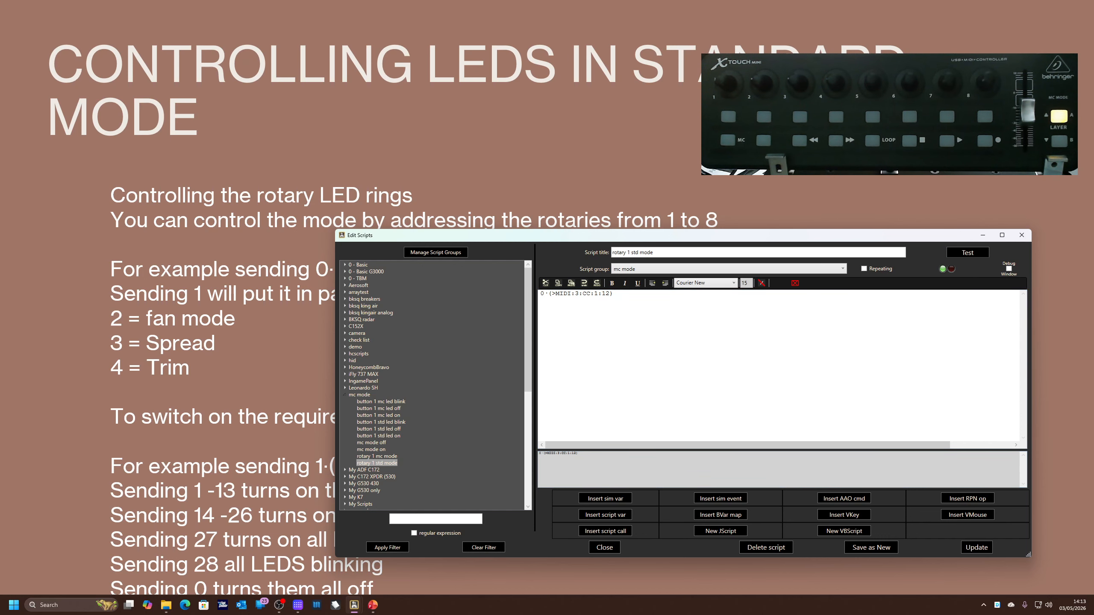
# Switch to the presentation and compare the standard mode slides on rotary LED rings and button LEDs
pyautogui.click(337, 121)
pyautogui.click(338, 122)
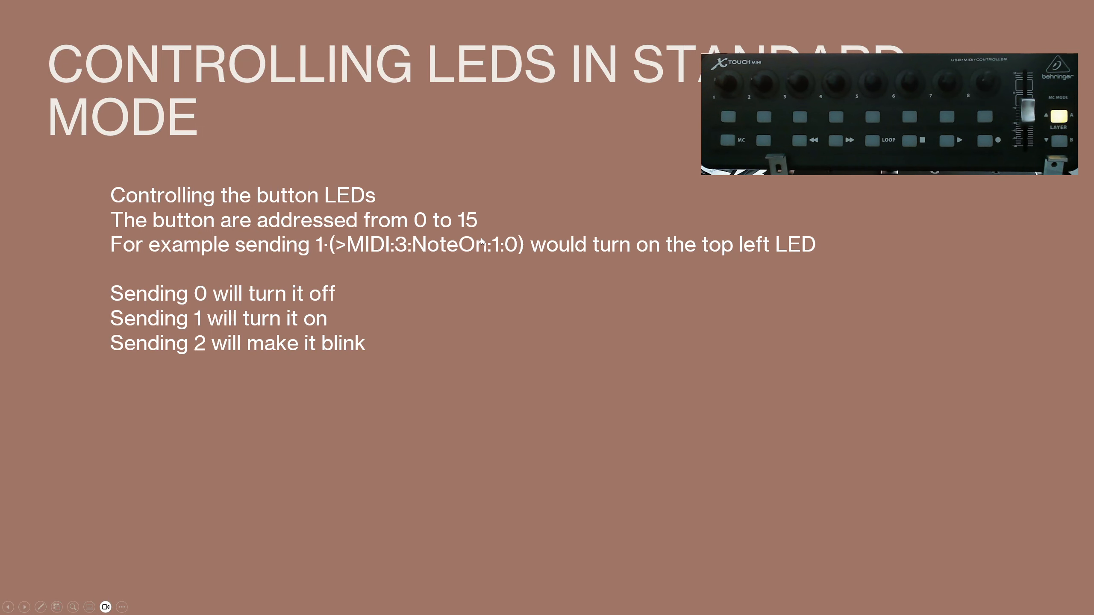
pyautogui.click(430, 255)
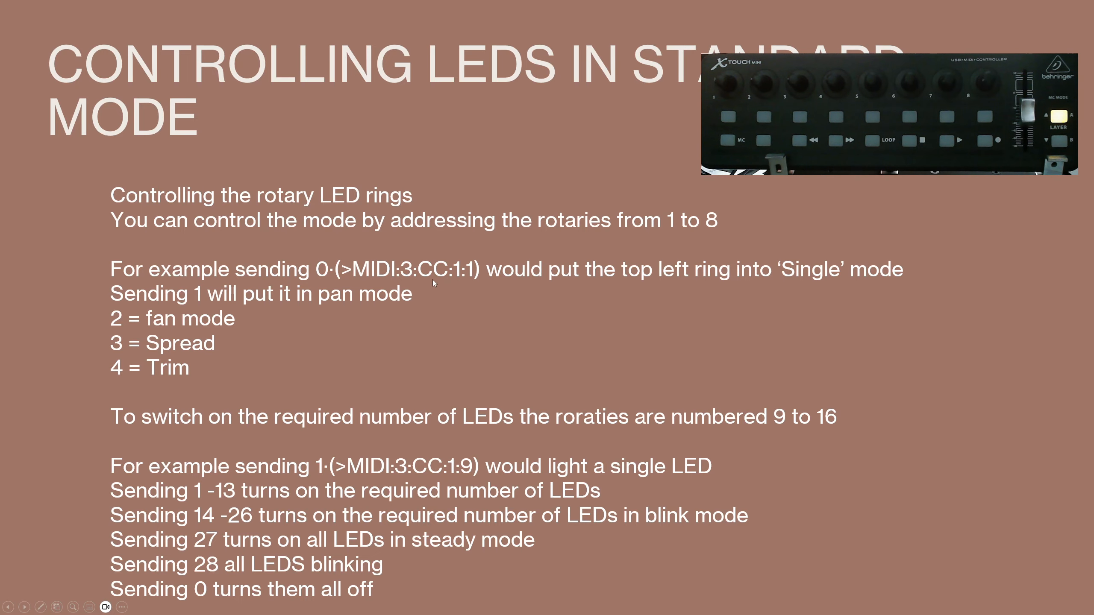
pyautogui.press('Left')
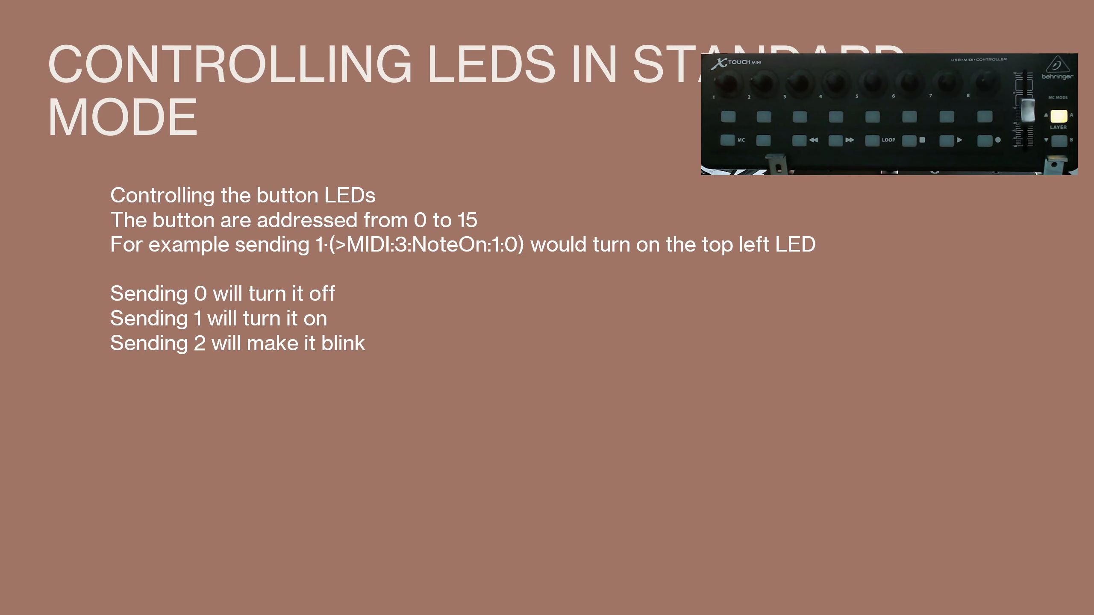
# Load the "button 1 std led off" script, insert a line break and 1 before (>MIDI:3:NoteOn:1:0), and test it
pyautogui.hotkey('alt', 'Tab')
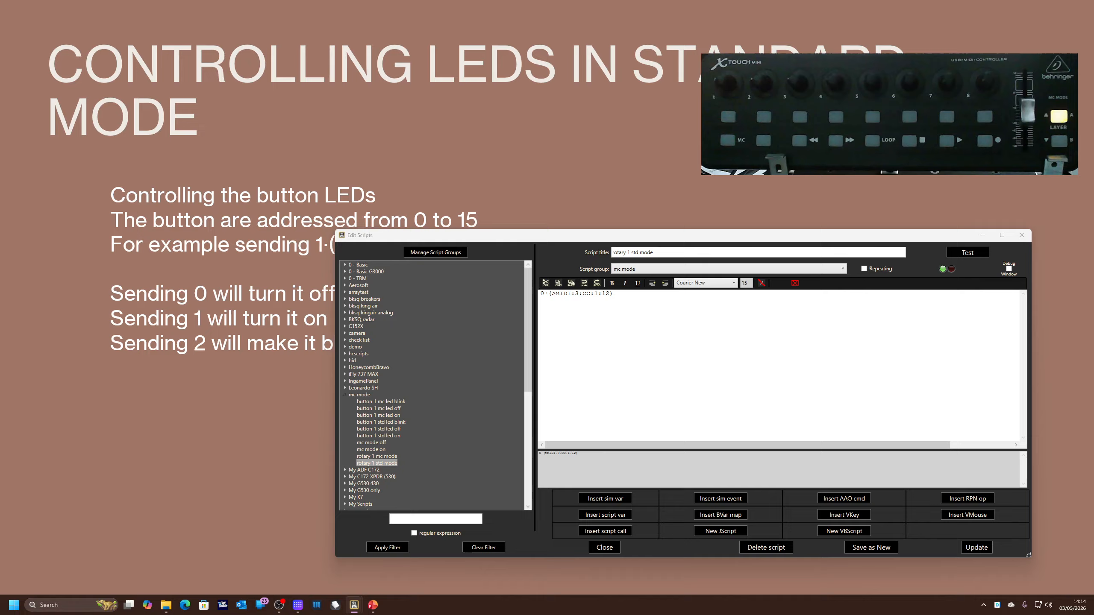
pyautogui.click(384, 430)
pyautogui.moveTo(579, 237); pyautogui.dragTo(546, 267)
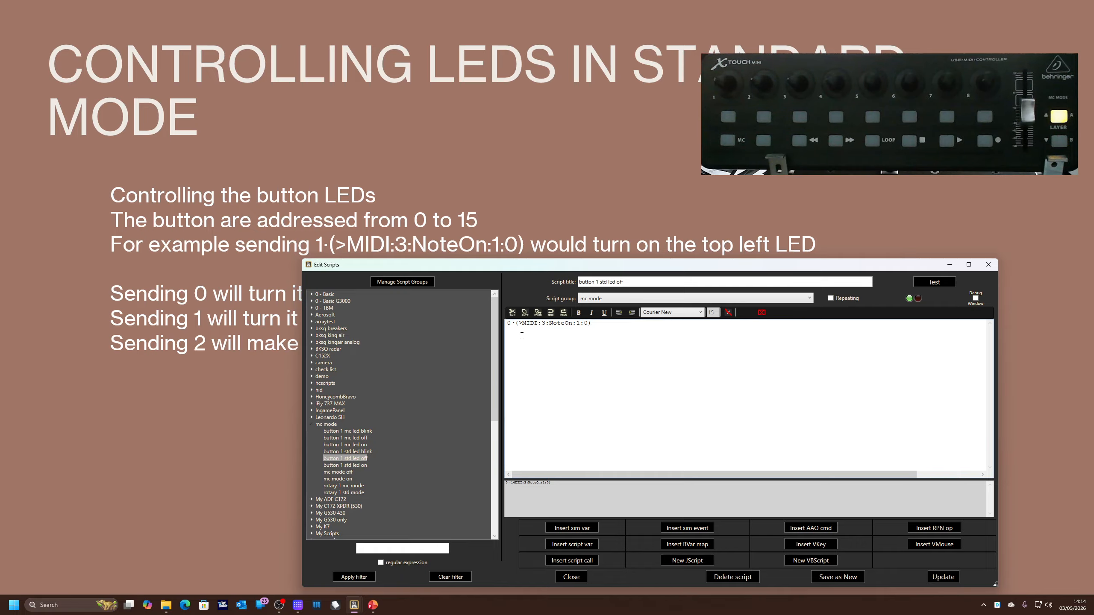
pyautogui.click(511, 323)
pyautogui.press('Return')
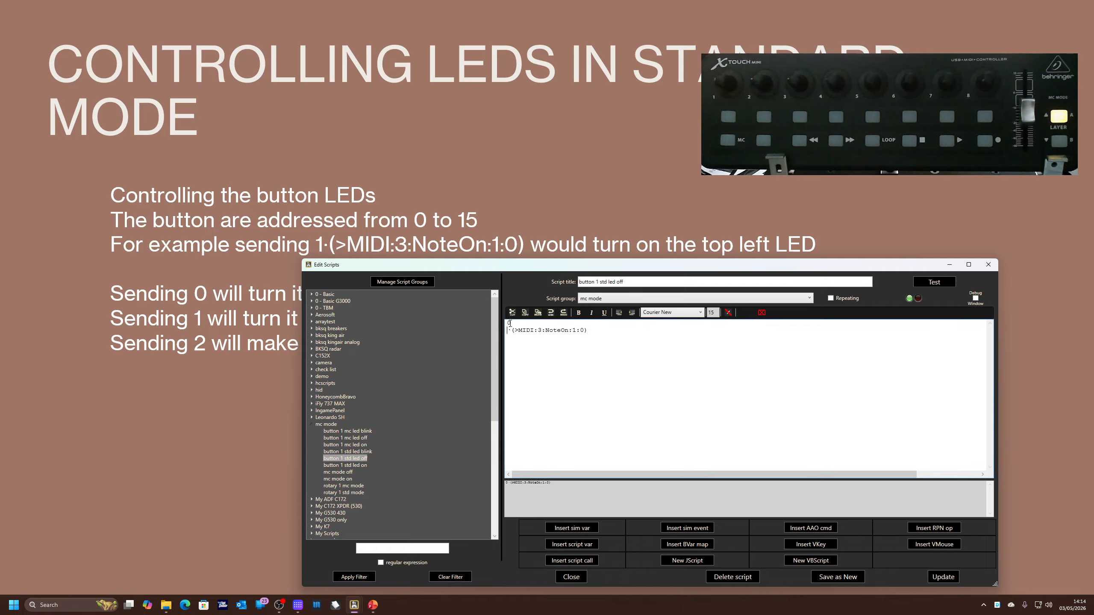
pyautogui.write('1')
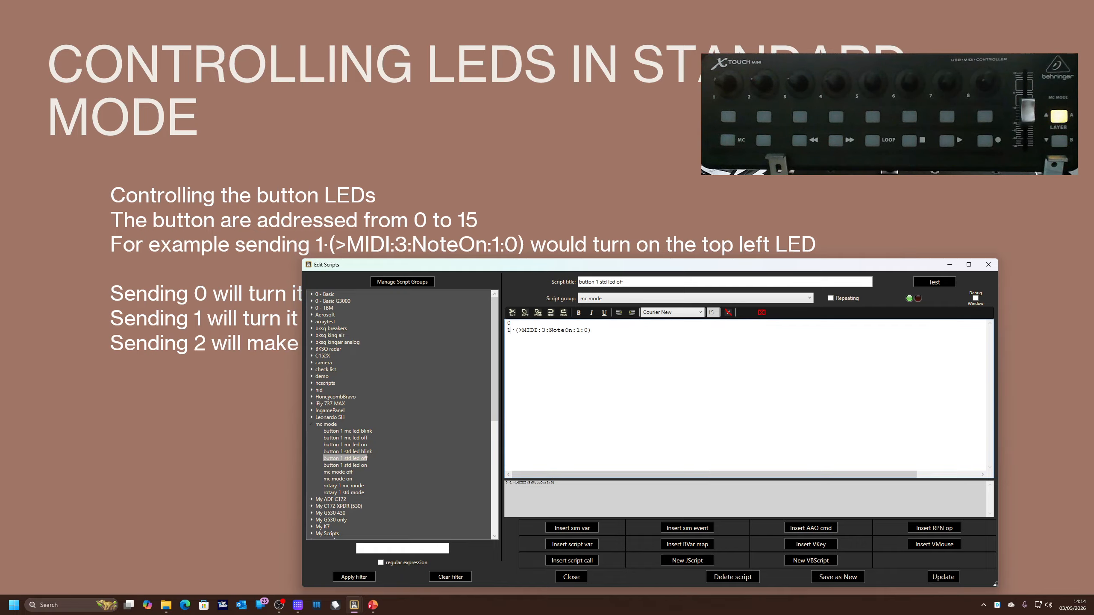
pyautogui.click(940, 286)
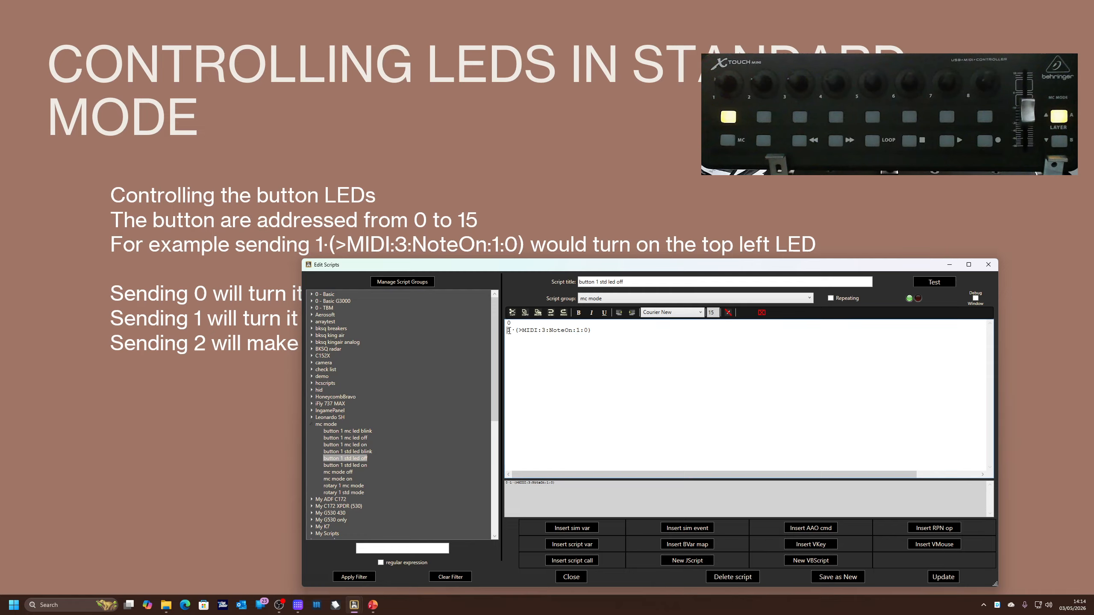
# Remove the stray 0 line and test the button LED script with the value 2, and again with 0
pyautogui.press('BackSpace')
pyautogui.write('2')
pyautogui.click(513, 323)
pyautogui.press('BackSpace')
pyautogui.click(948, 283)
pyautogui.press('BackSpace')
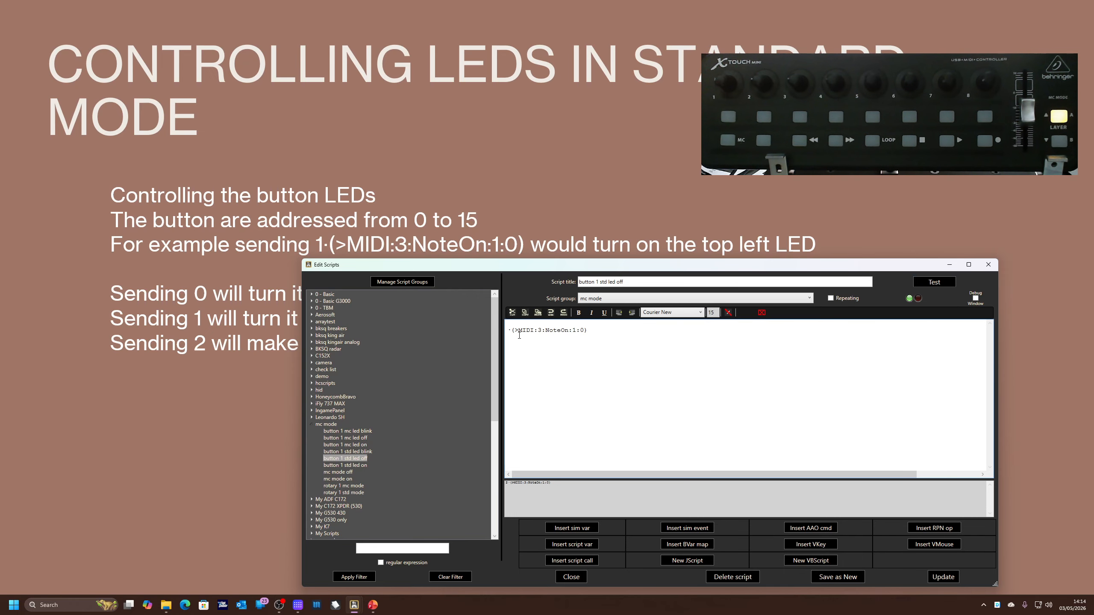
pyautogui.write('0')
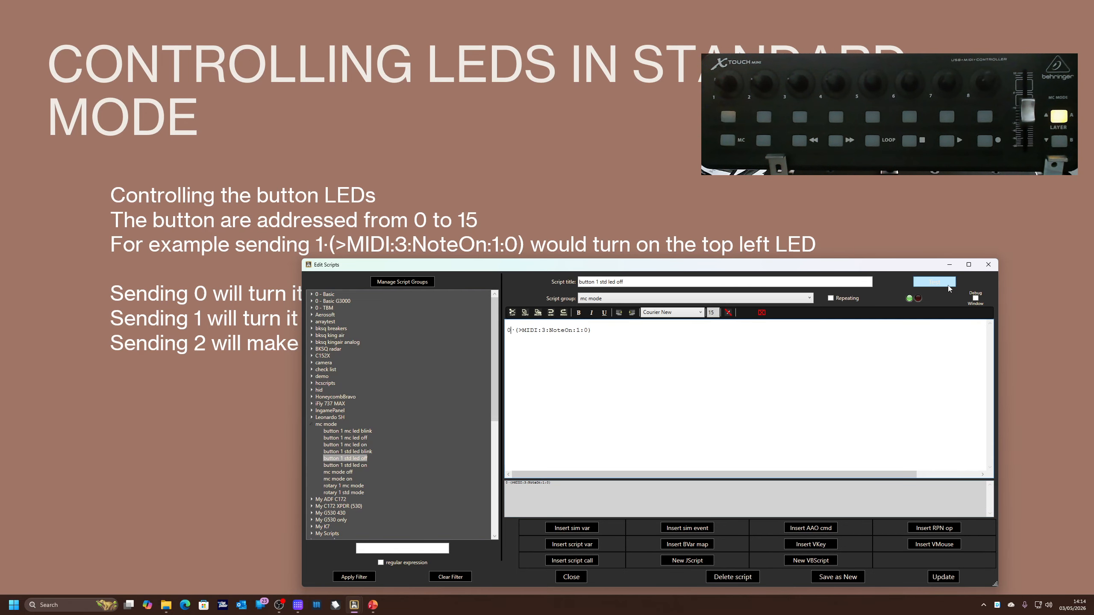
# Return to the presentation and advance to the slide on controlling LEDs in MC mode
pyautogui.click(667, 160)
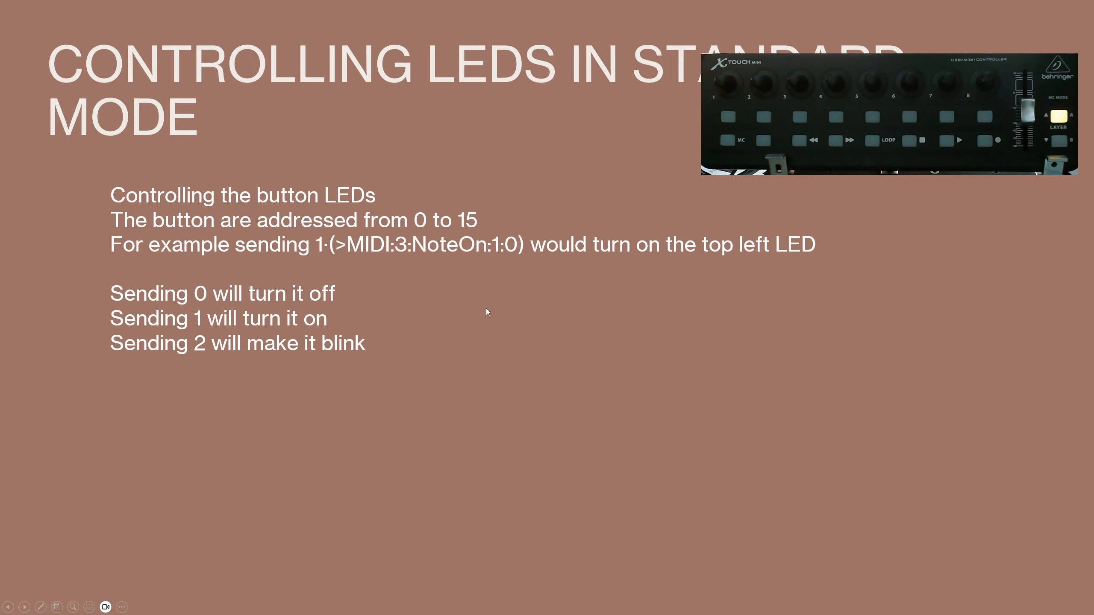
pyautogui.press('Right')
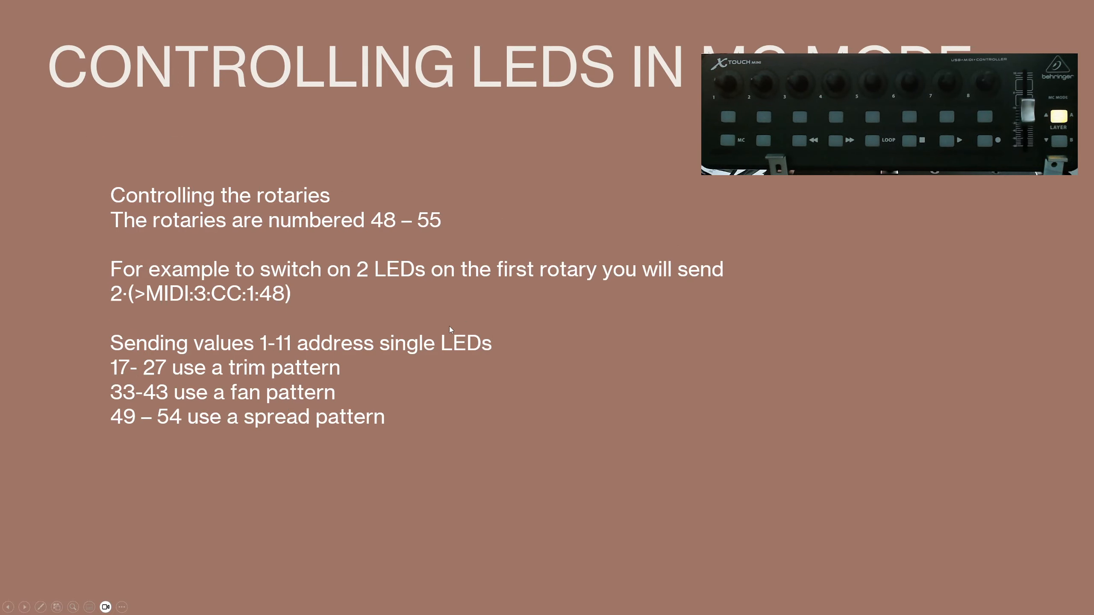